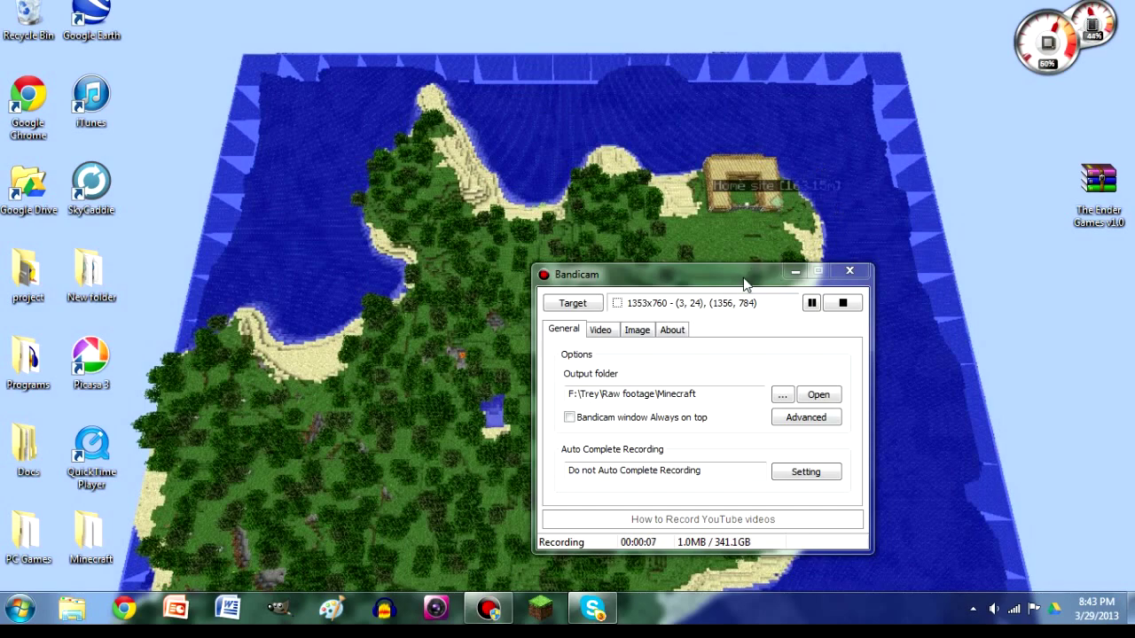
Step: Move the Bandicam window nearer the middle of the desktop and look through its video, image and about pages
drag(708, 276, 592, 208)
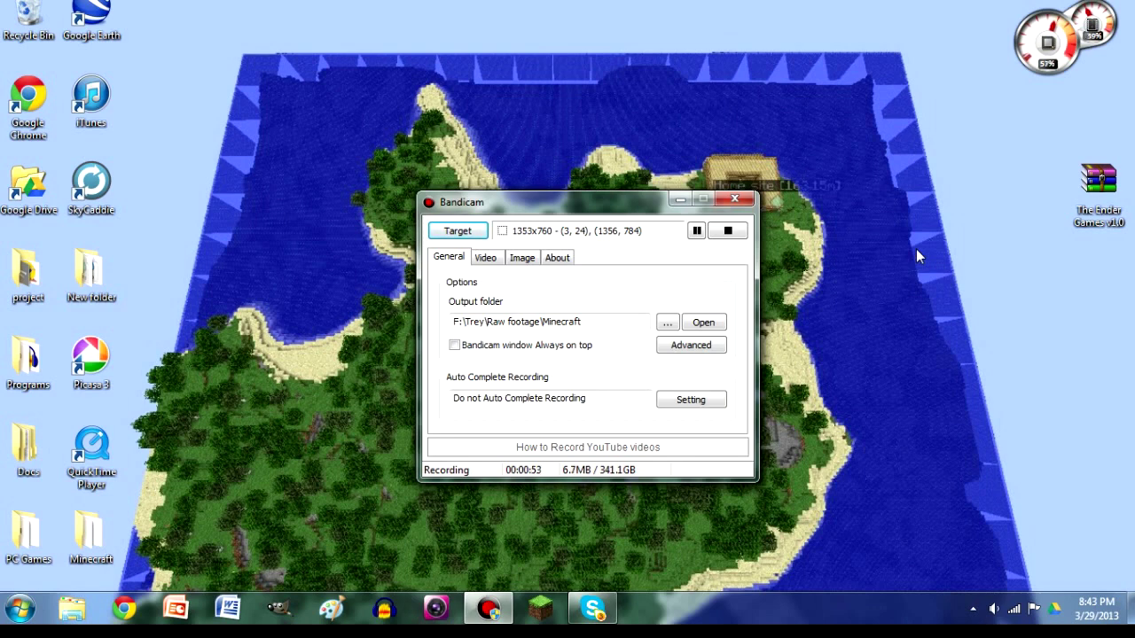
click(486, 259)
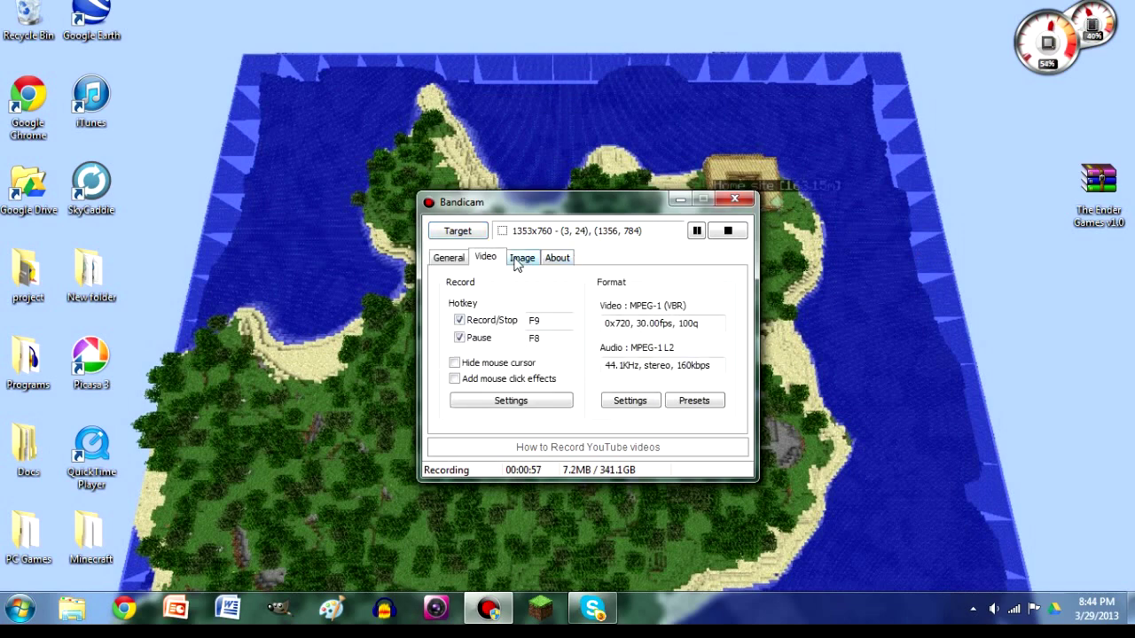
click(521, 258)
click(552, 259)
click(523, 259)
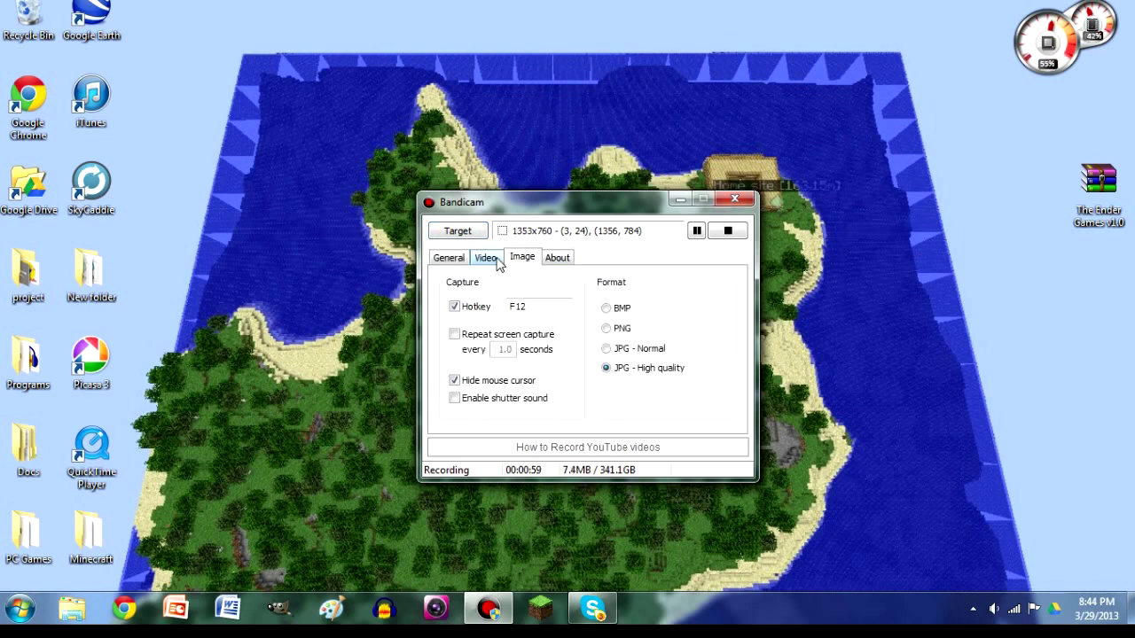
click(496, 260)
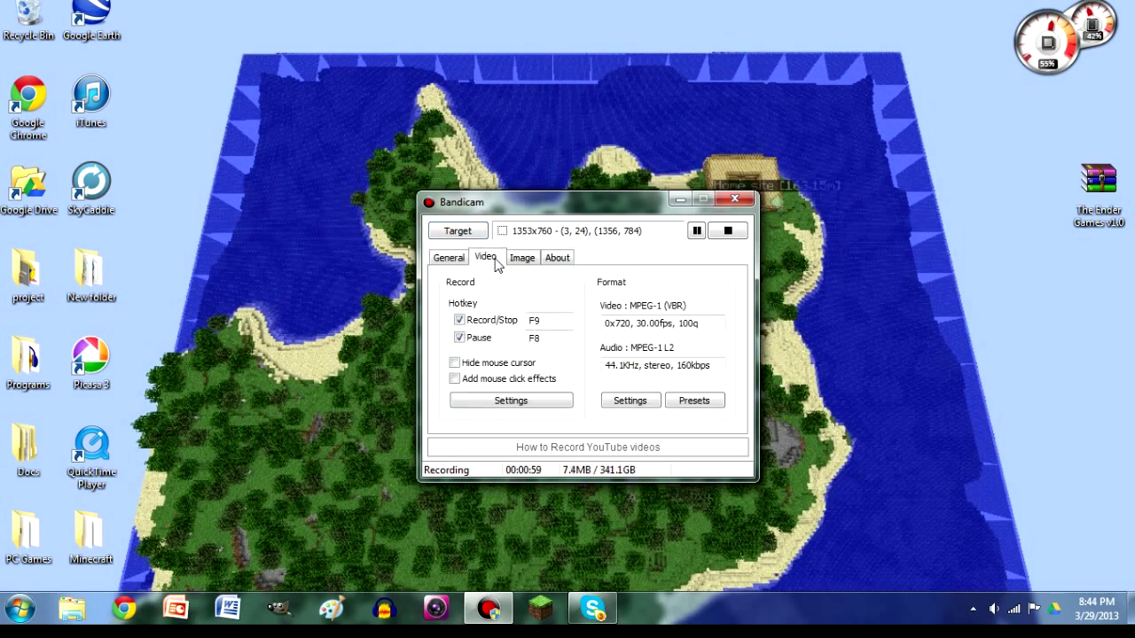
Step: Open the video record settings and examine the choices for the primary and secondary sound devices
click(548, 399)
click(547, 322)
click(547, 323)
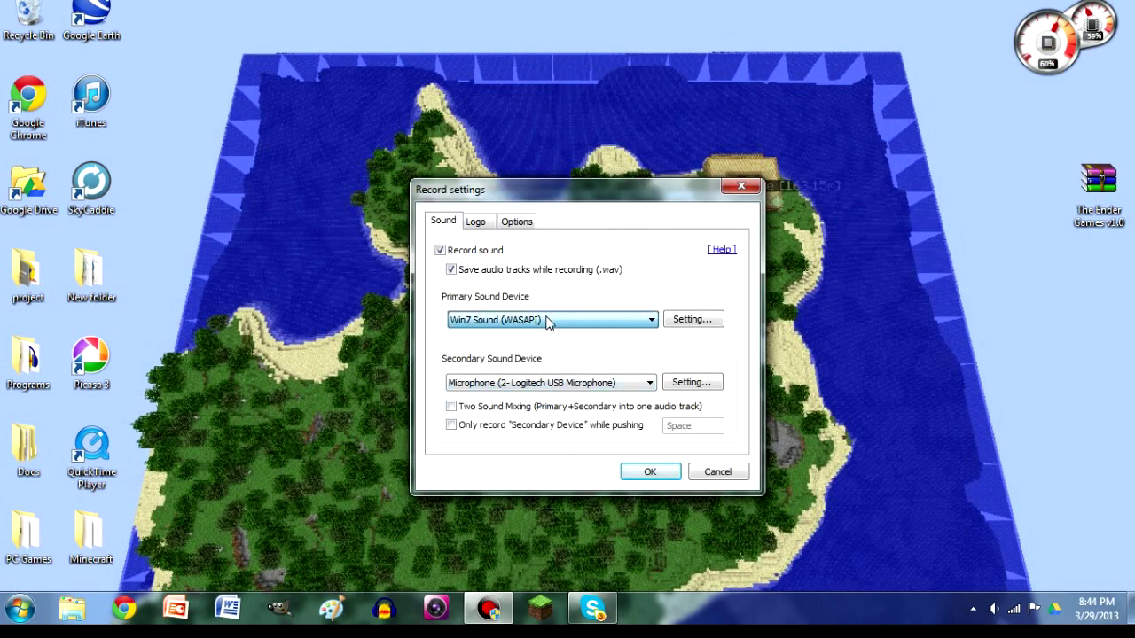
click(541, 383)
click(541, 387)
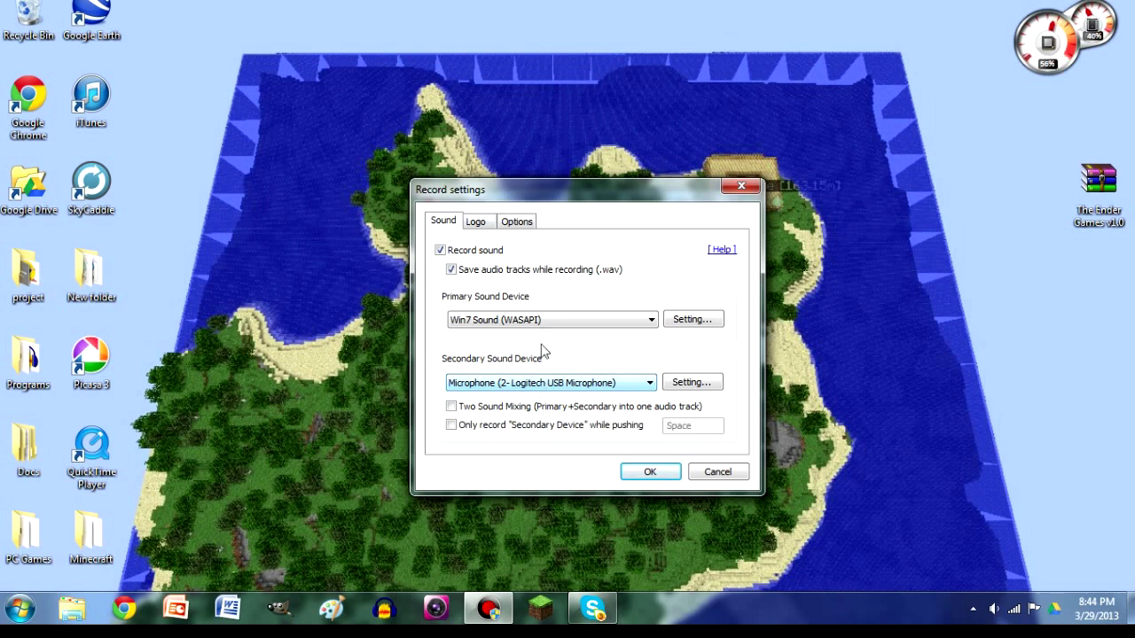
double_click(547, 323)
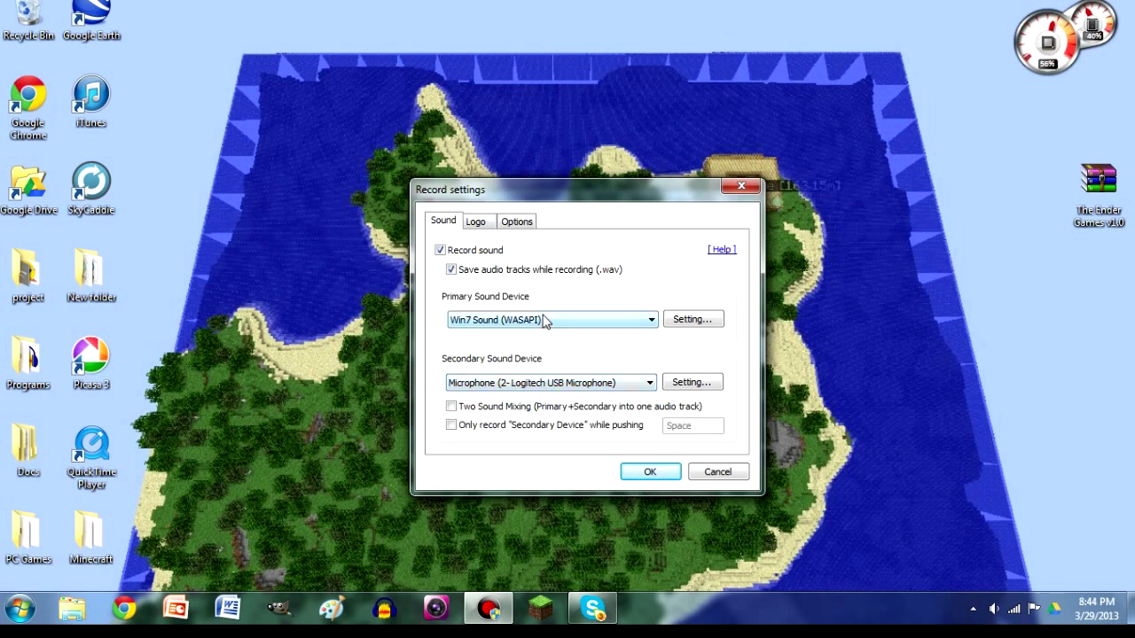
Step: Review the logo and mouse effect options, switching the video logo on and off again, and close the record settings
click(486, 222)
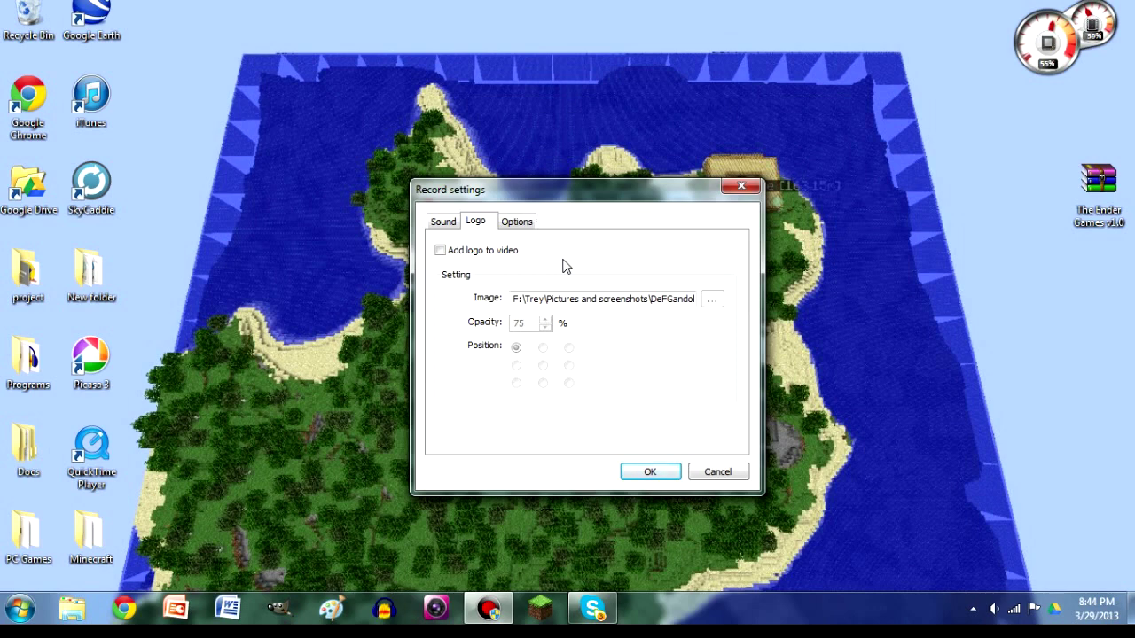
click(450, 254)
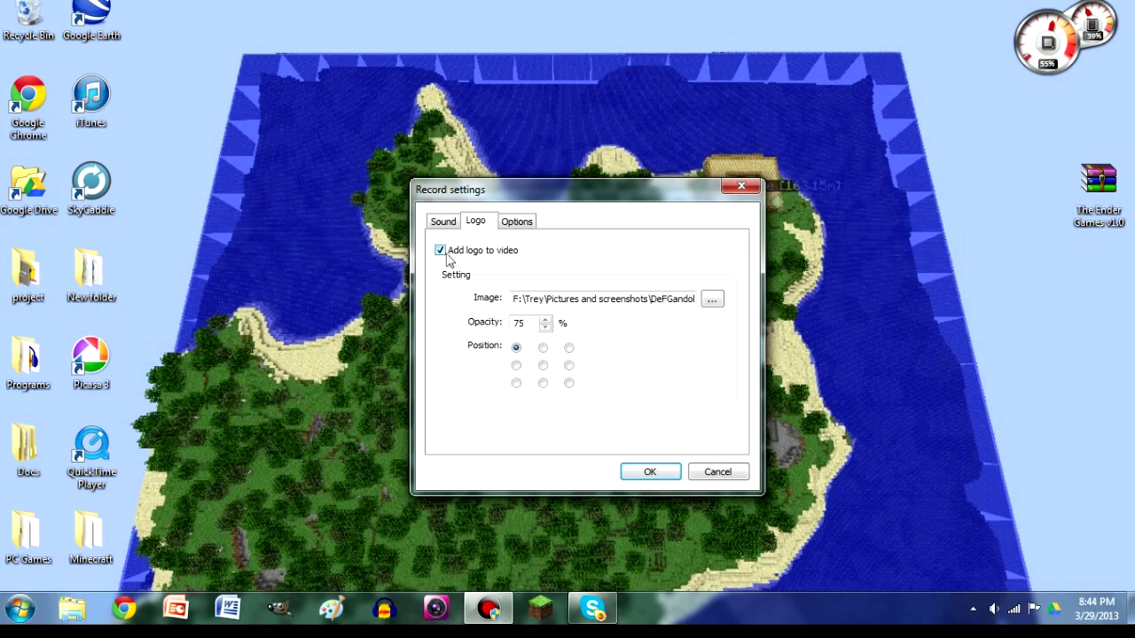
click(441, 256)
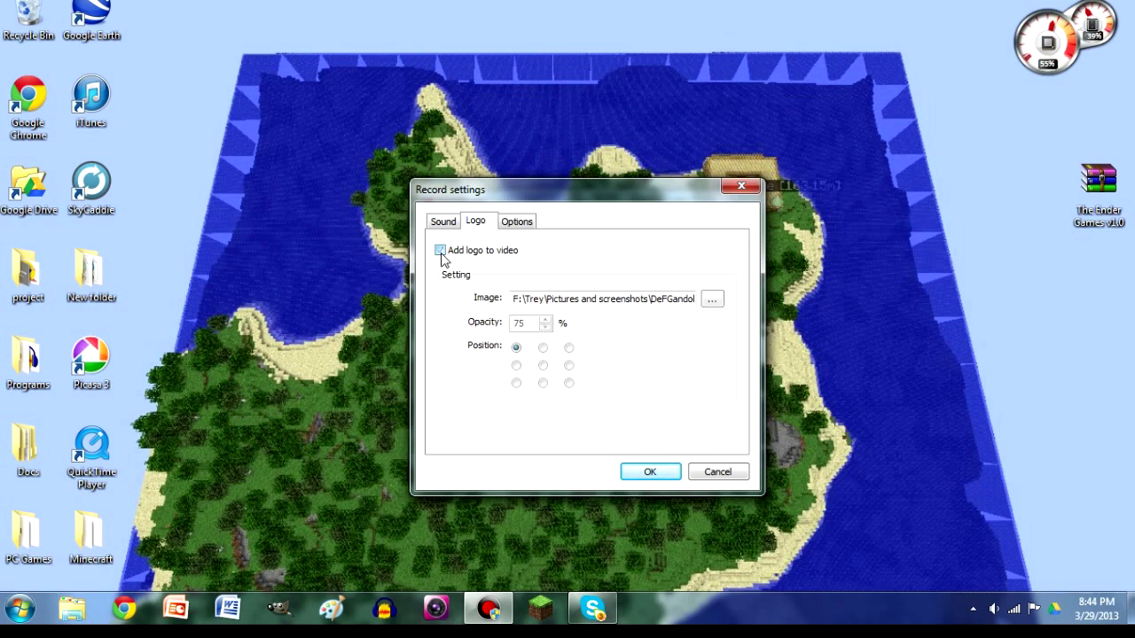
click(532, 228)
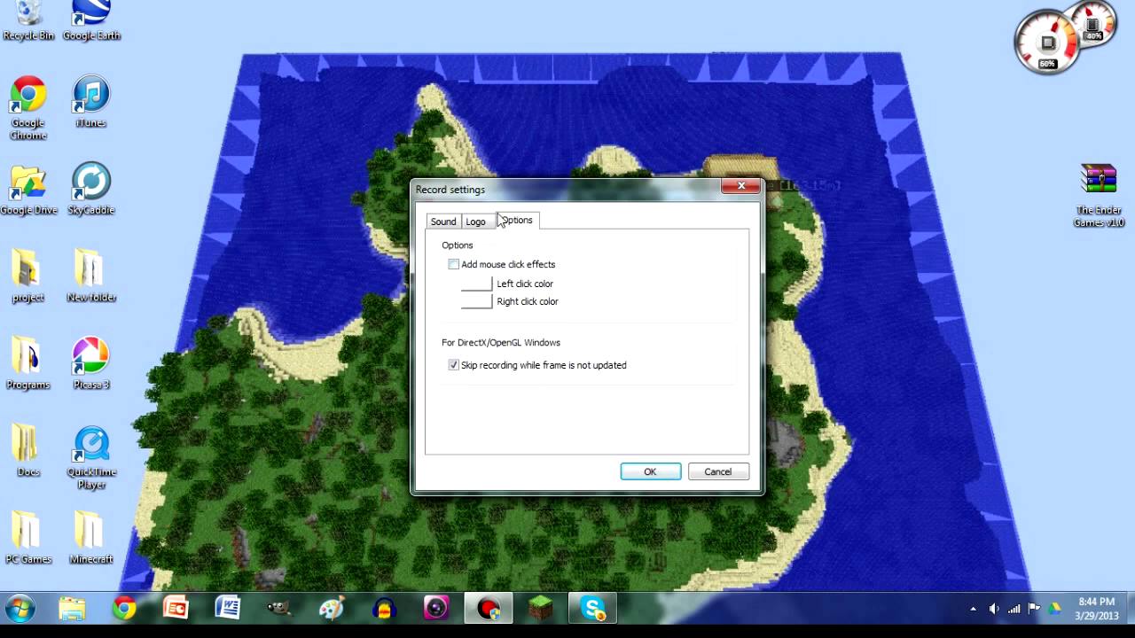
click(453, 221)
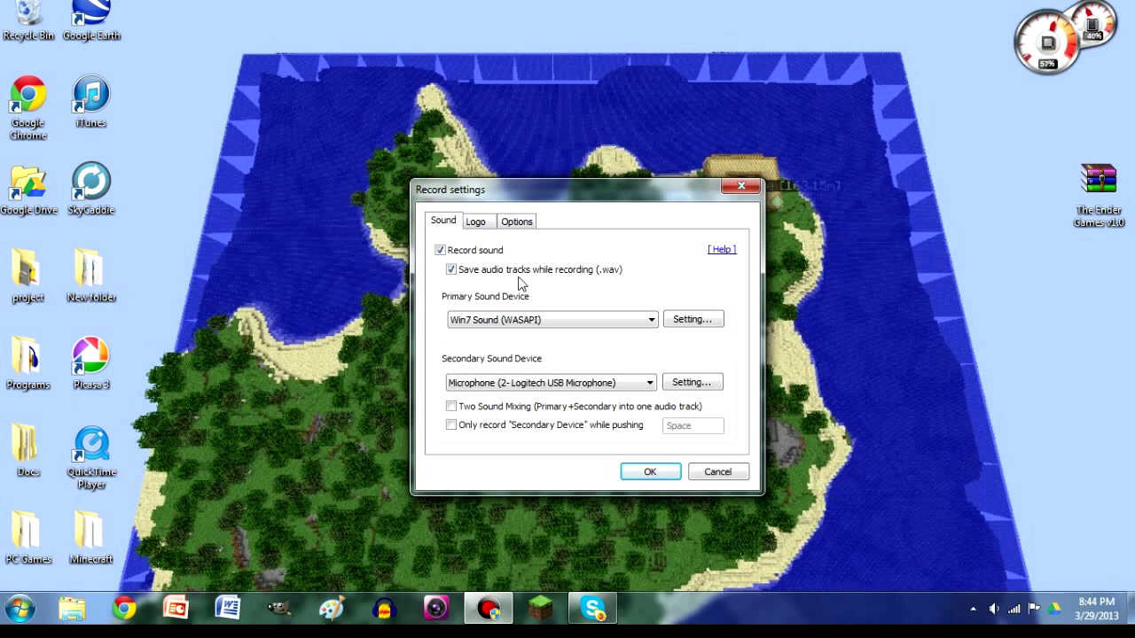
click(660, 474)
Step: Review the image capture settings, the about page and the recording target choices, ending on the general options
click(523, 258)
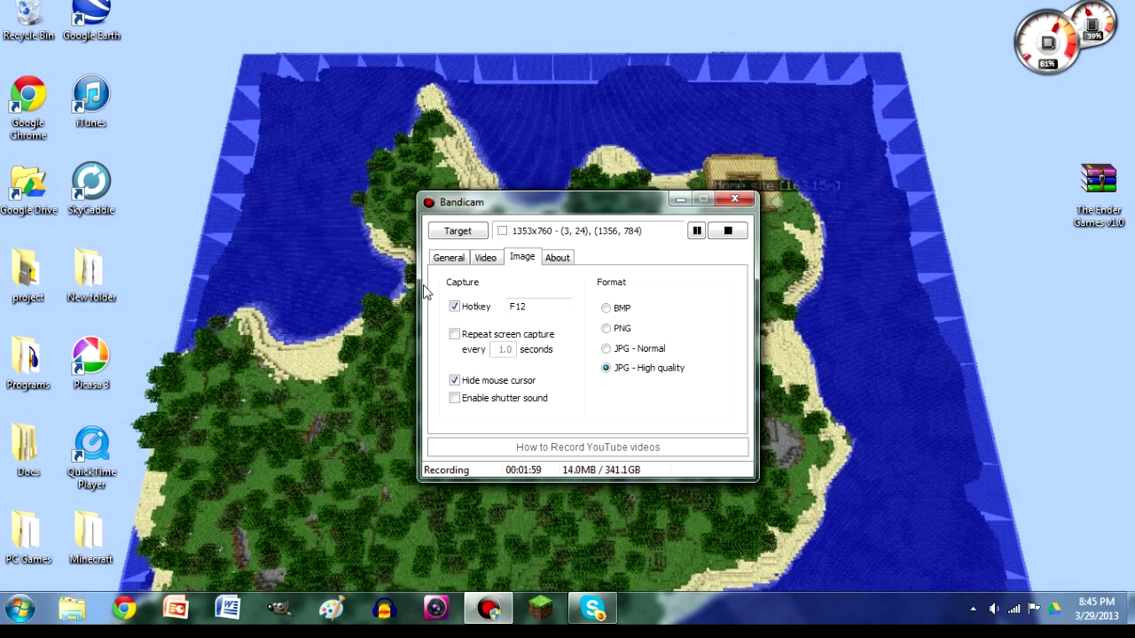
click(564, 264)
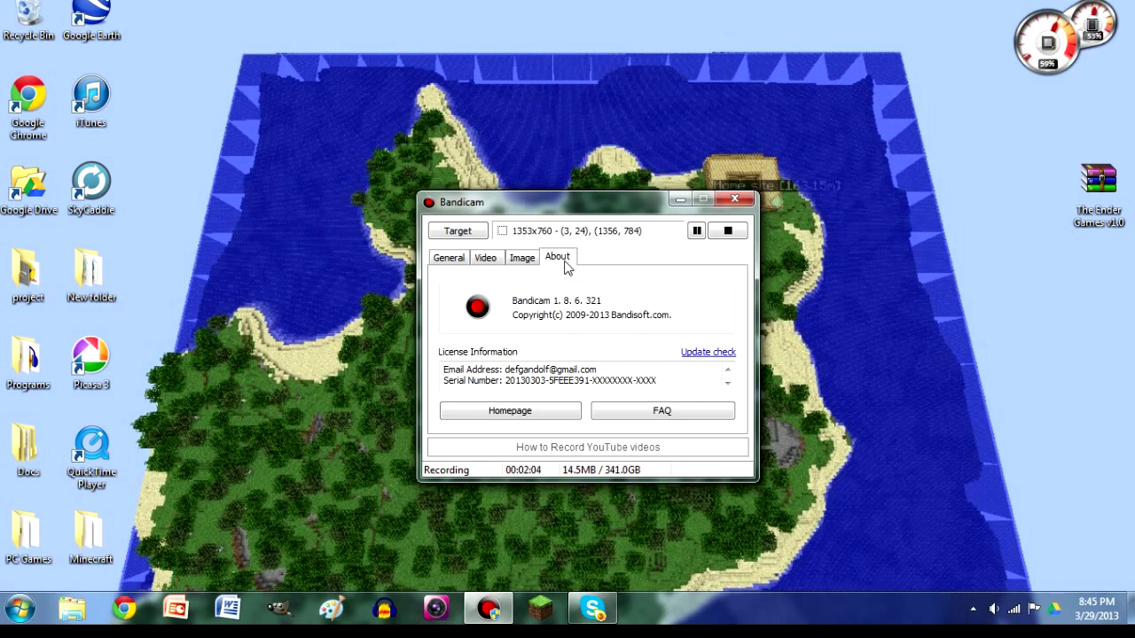
click(449, 236)
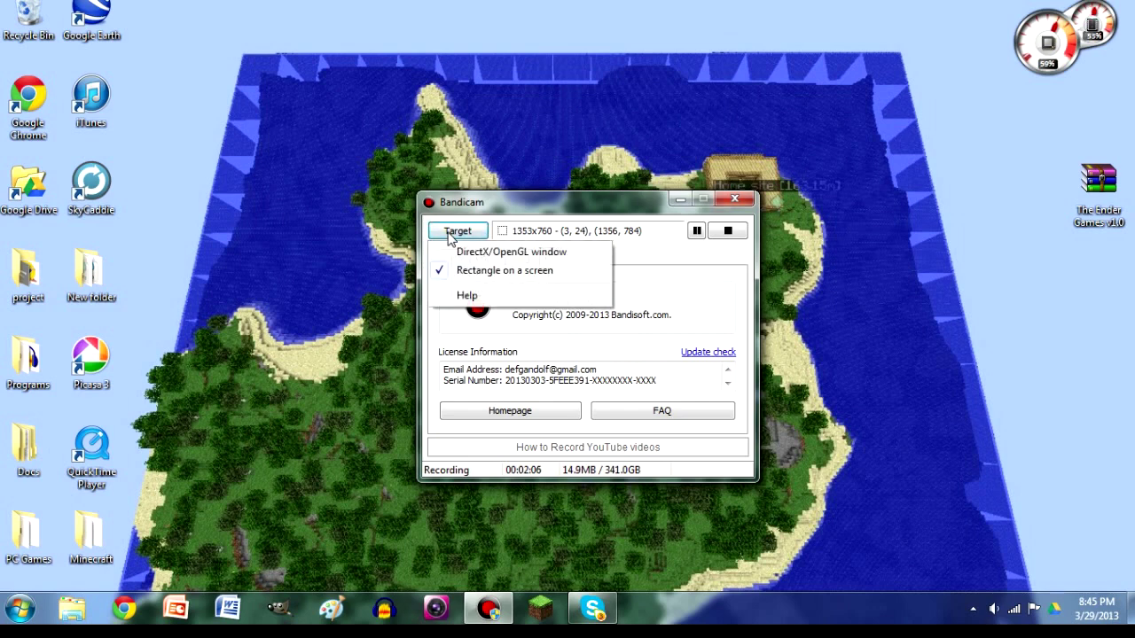
click(651, 265)
click(500, 264)
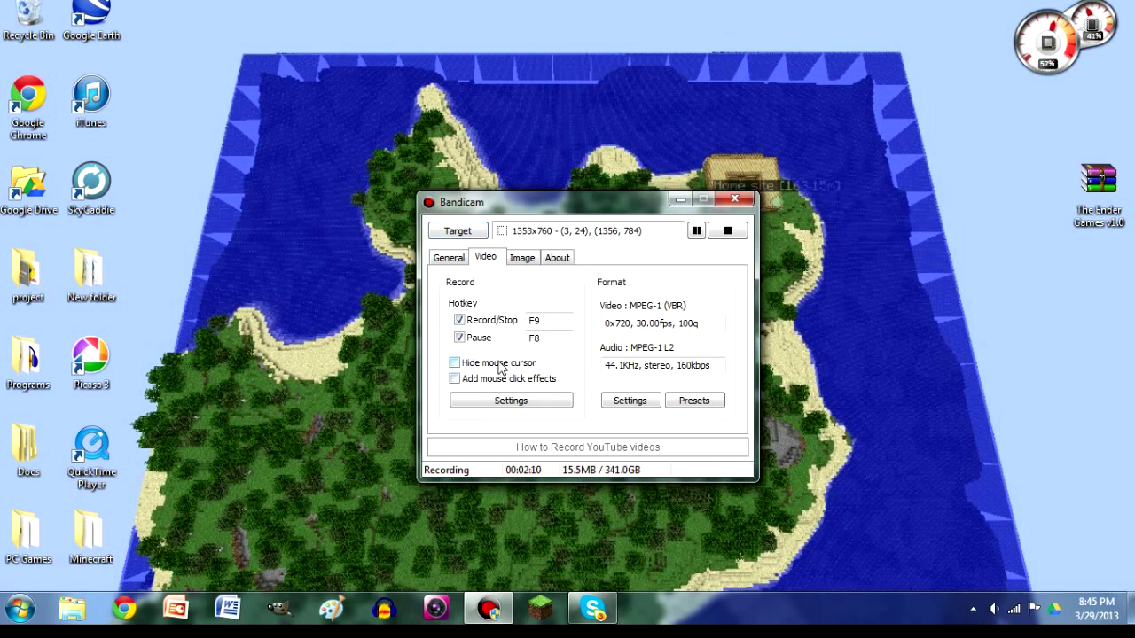
click(467, 262)
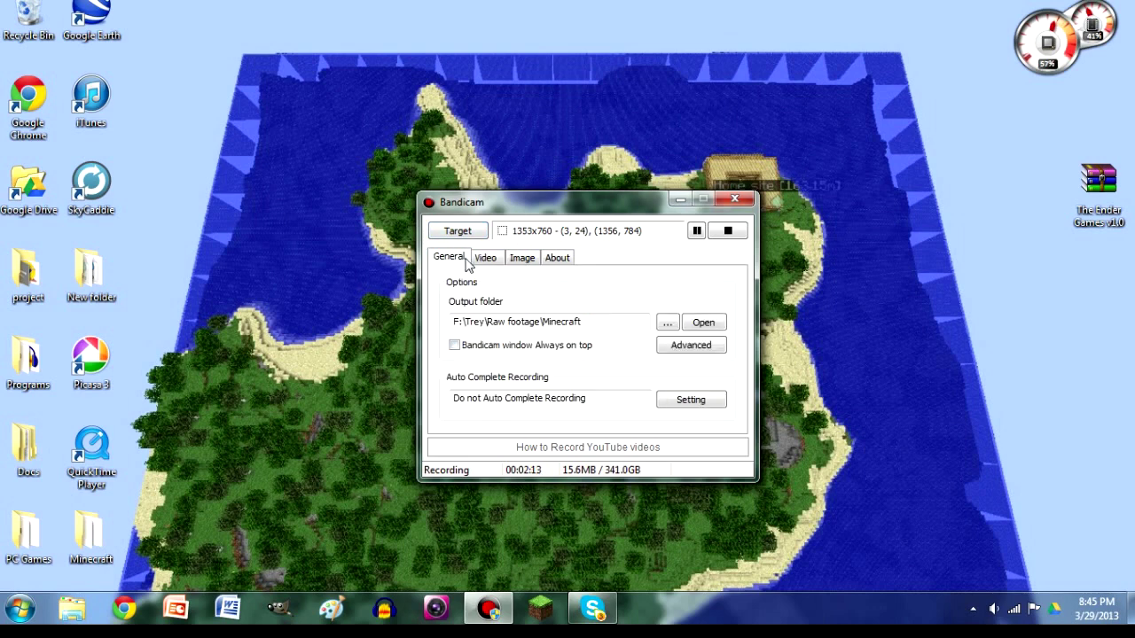
Step: Revisit the video record settings, check the mouse effect and sound options, and close them with OK
click(493, 263)
click(538, 404)
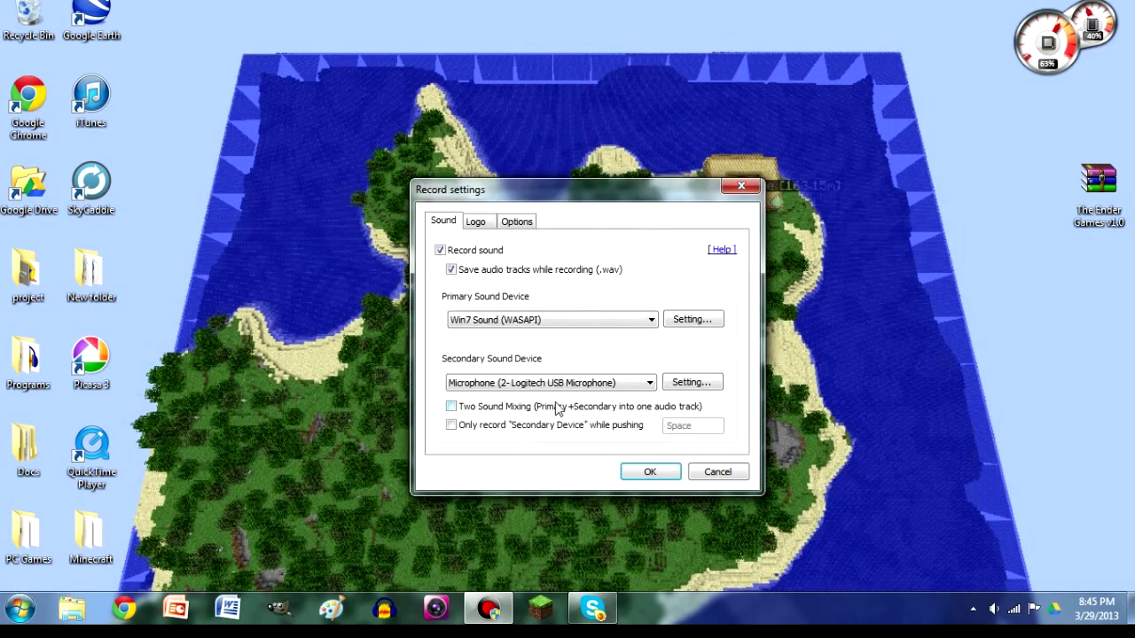
click(516, 222)
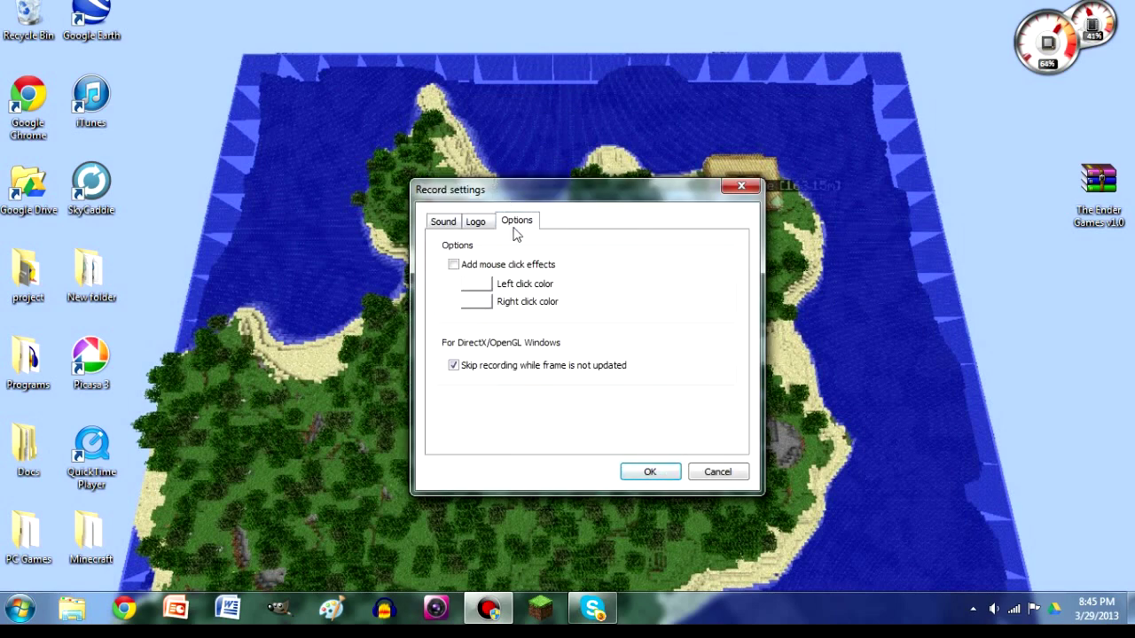
click(456, 222)
click(659, 475)
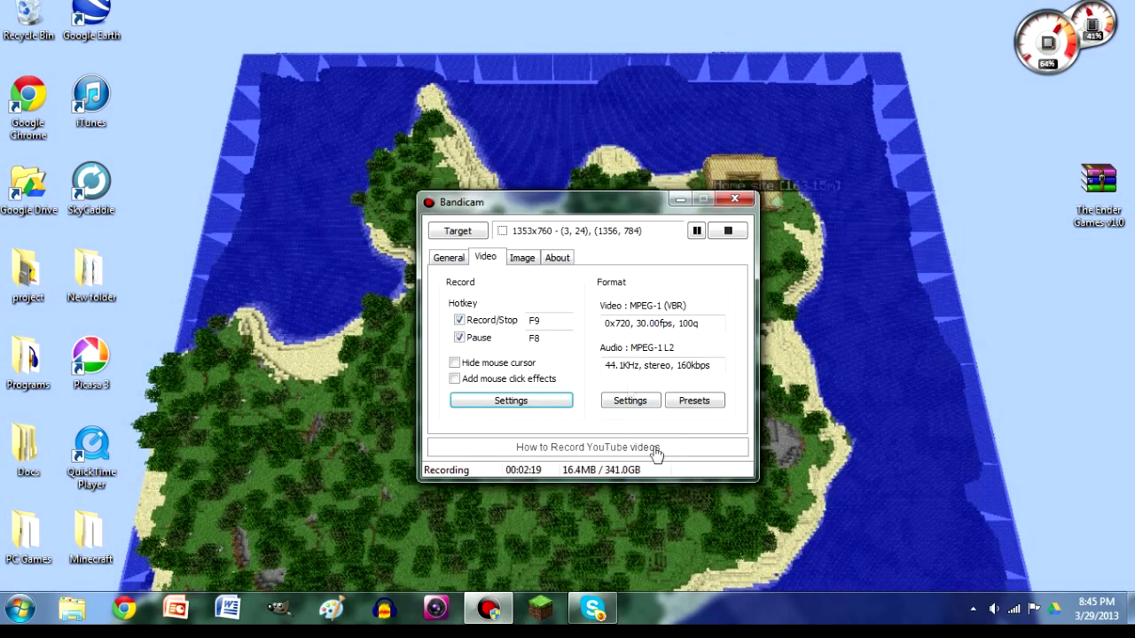
Step: Open the video format settings and set the video quality to 100
click(630, 400)
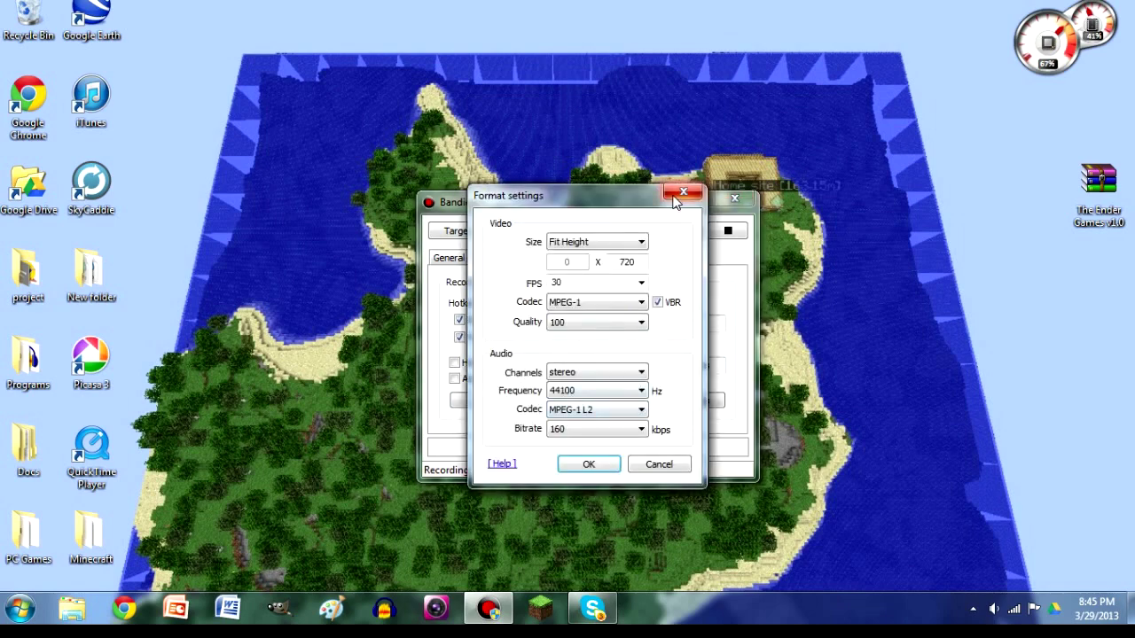
click(606, 324)
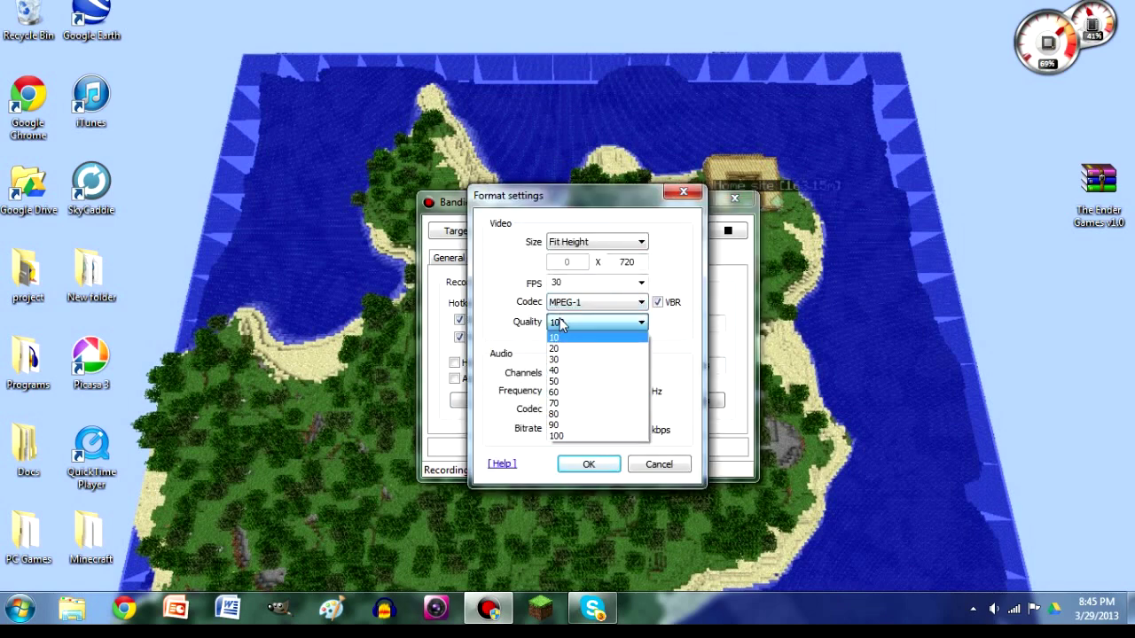
click(596, 436)
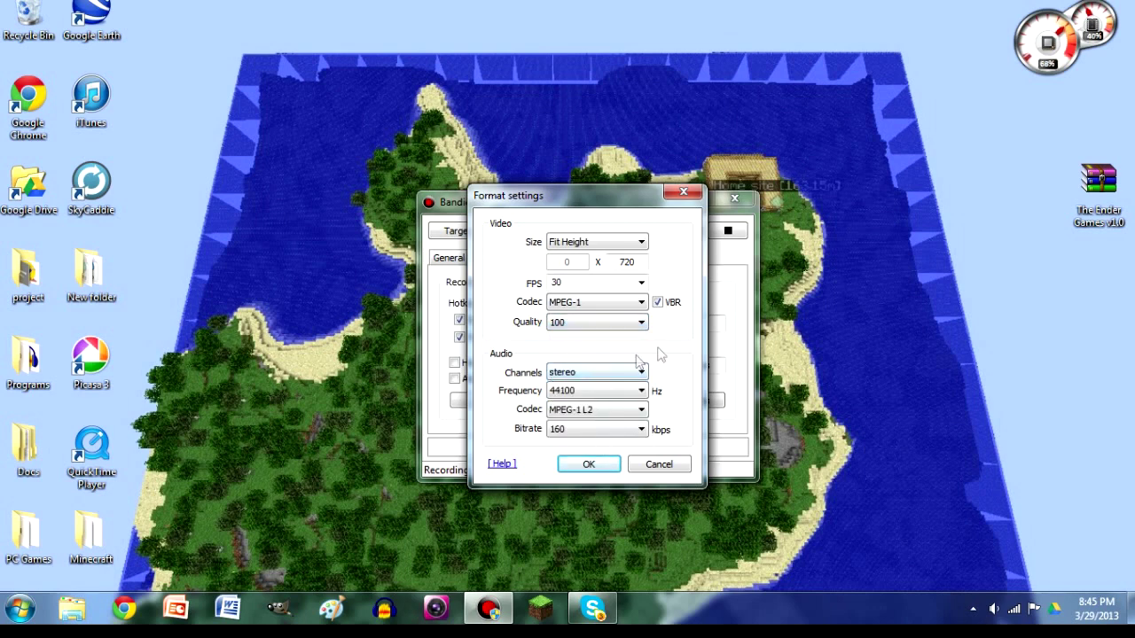
Step: Examine the available video codecs and frame rates in the format settings
click(609, 302)
click(609, 303)
click(641, 283)
click(643, 283)
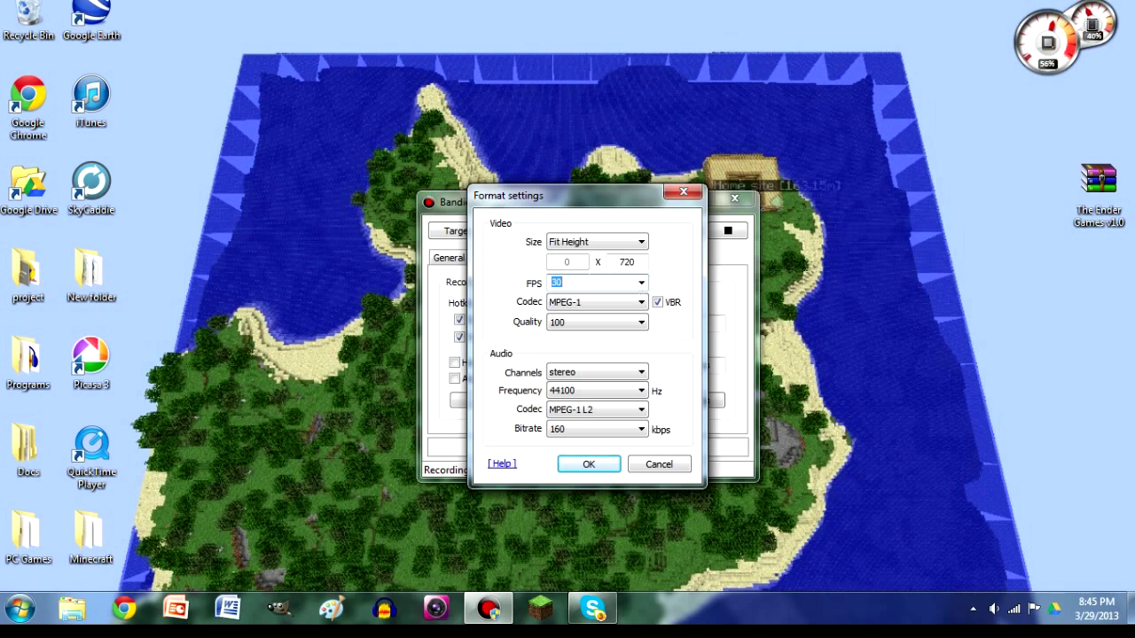
click(555, 282)
Step: Try 320 x 240 as the video size, switch it back to Fit Height and apply the format settings
click(561, 248)
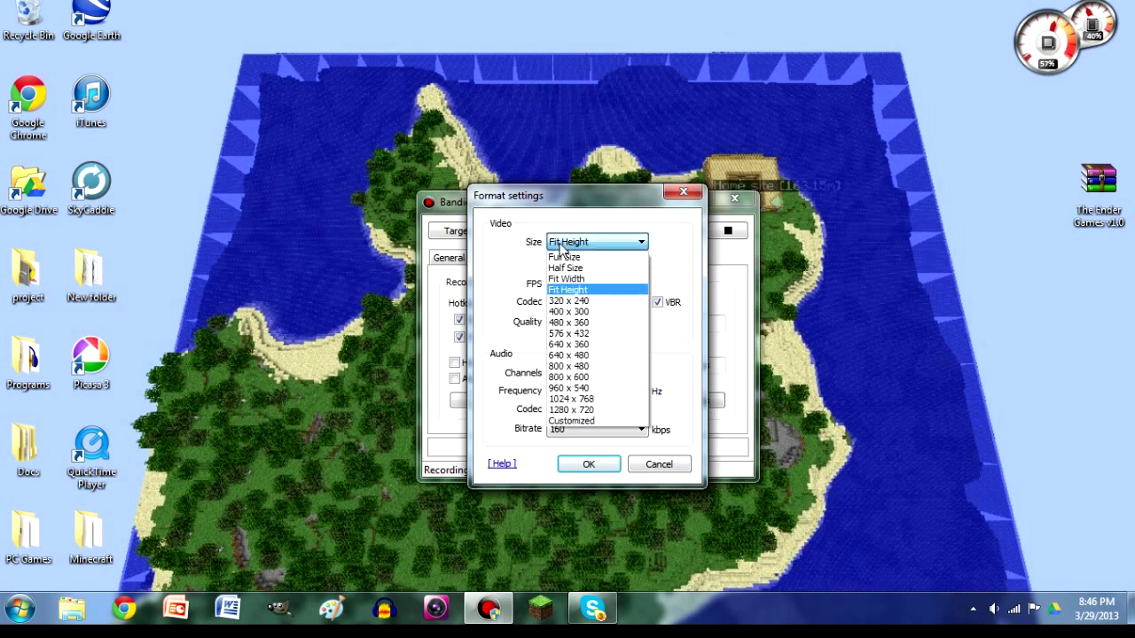
click(562, 248)
key(Down)
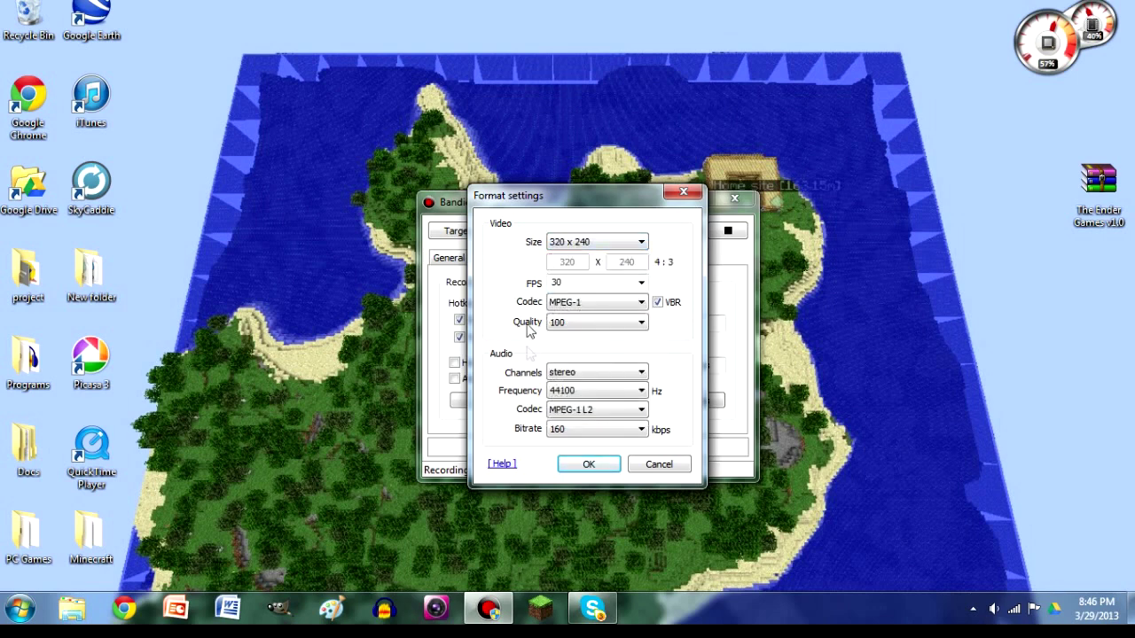
key(Up)
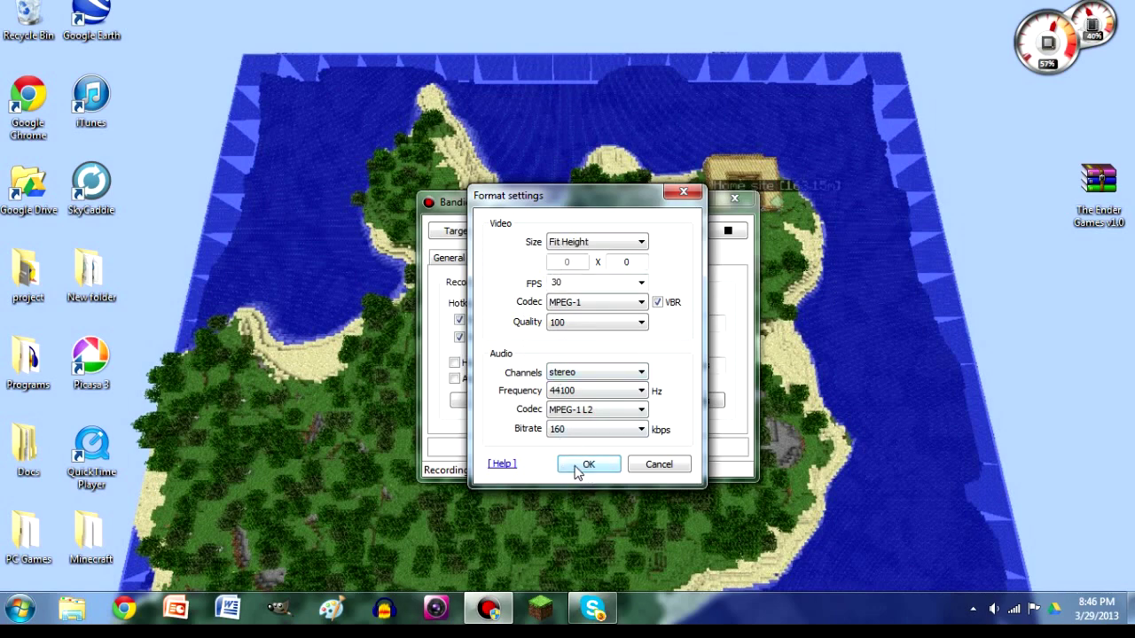
click(587, 465)
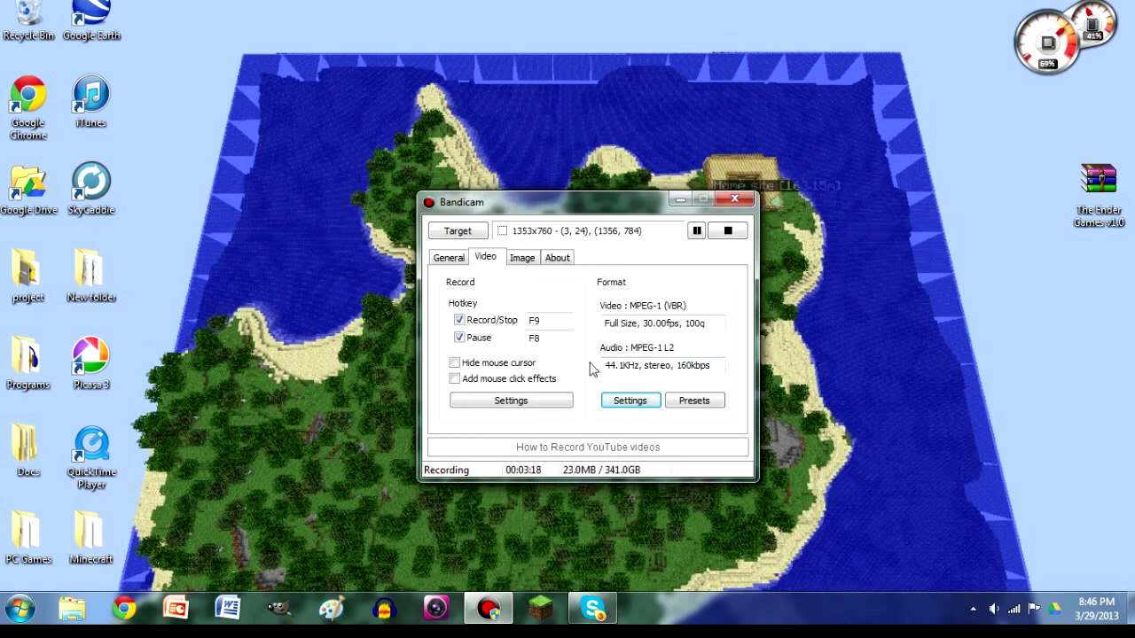
Step: Reopen the format settings and try to set the video size to Fit Height without entering a height
click(628, 403)
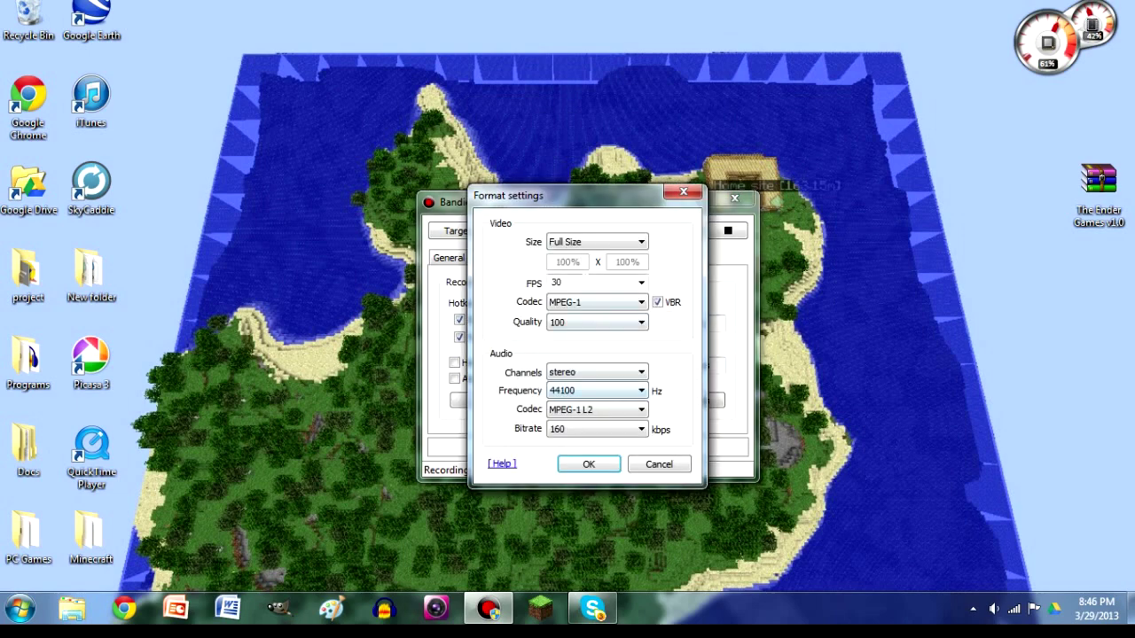
click(583, 241)
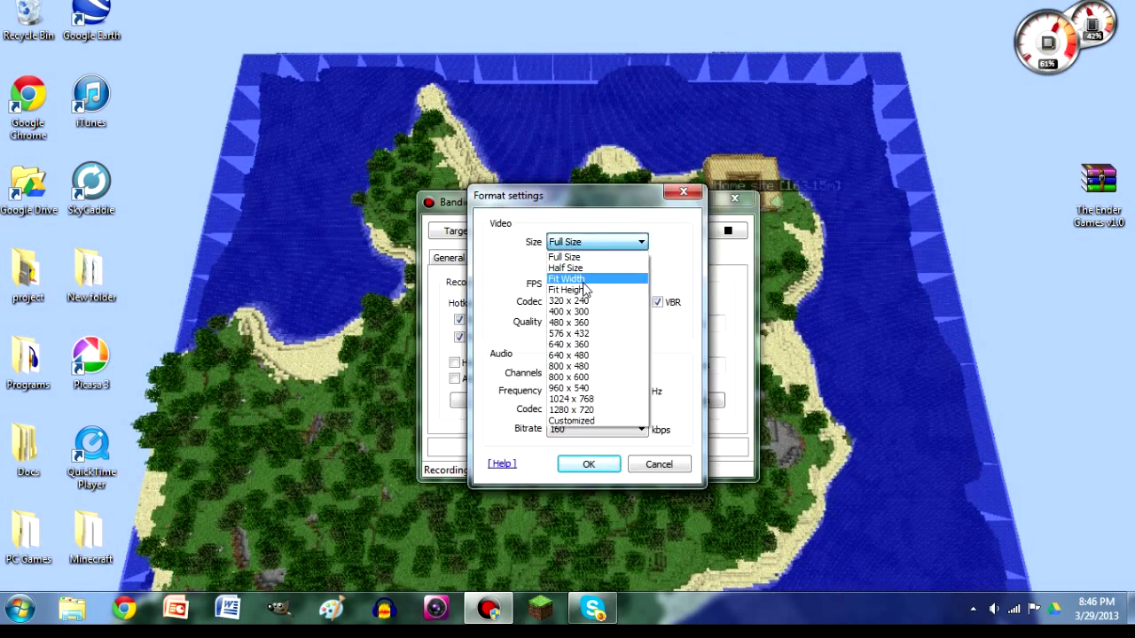
click(583, 290)
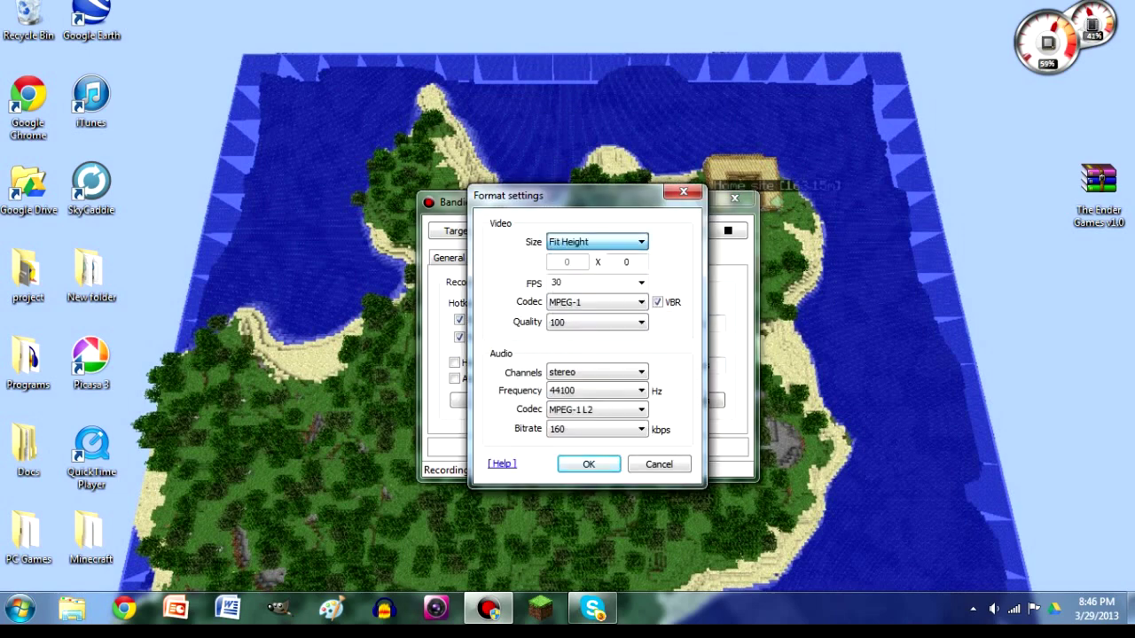
click(589, 463)
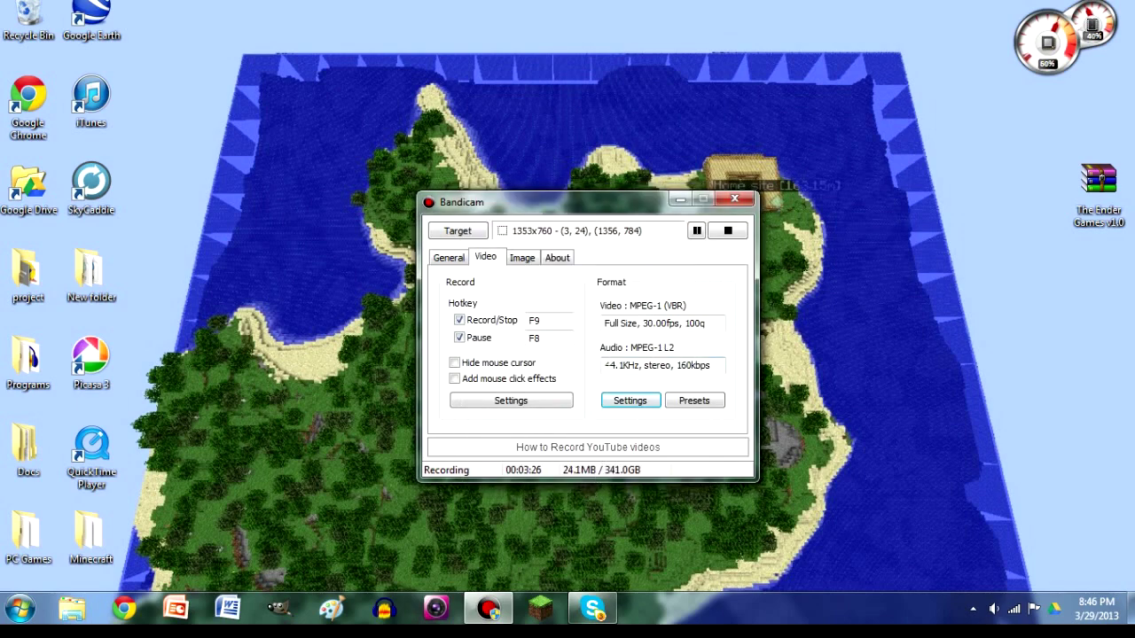
Step: Look through the image, about and video pages once more and return to the general options
click(523, 257)
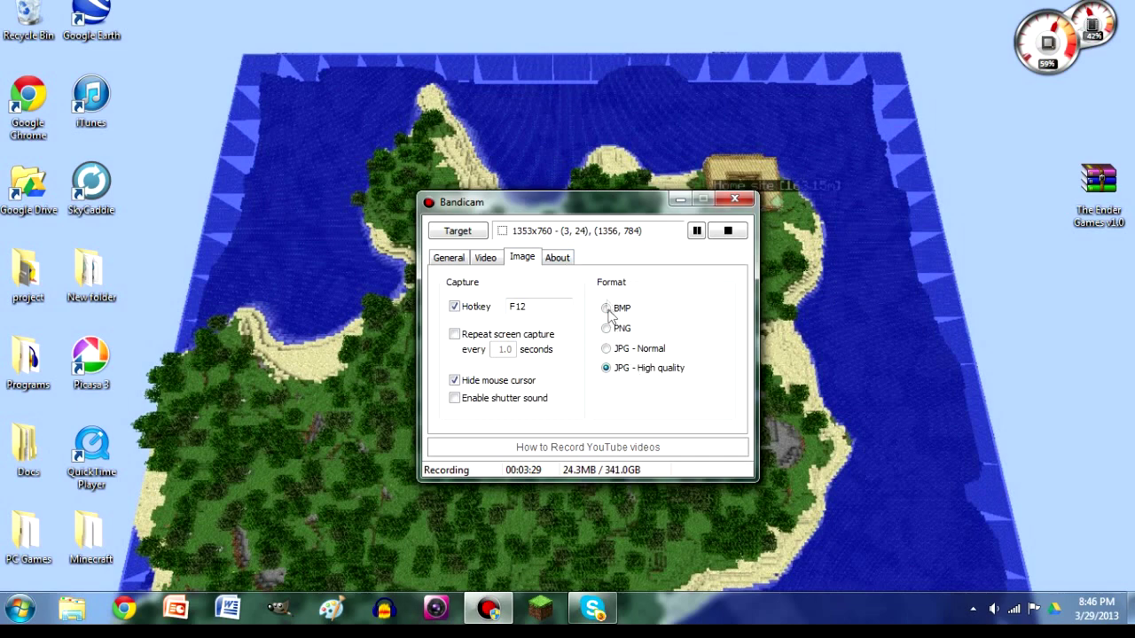
click(556, 257)
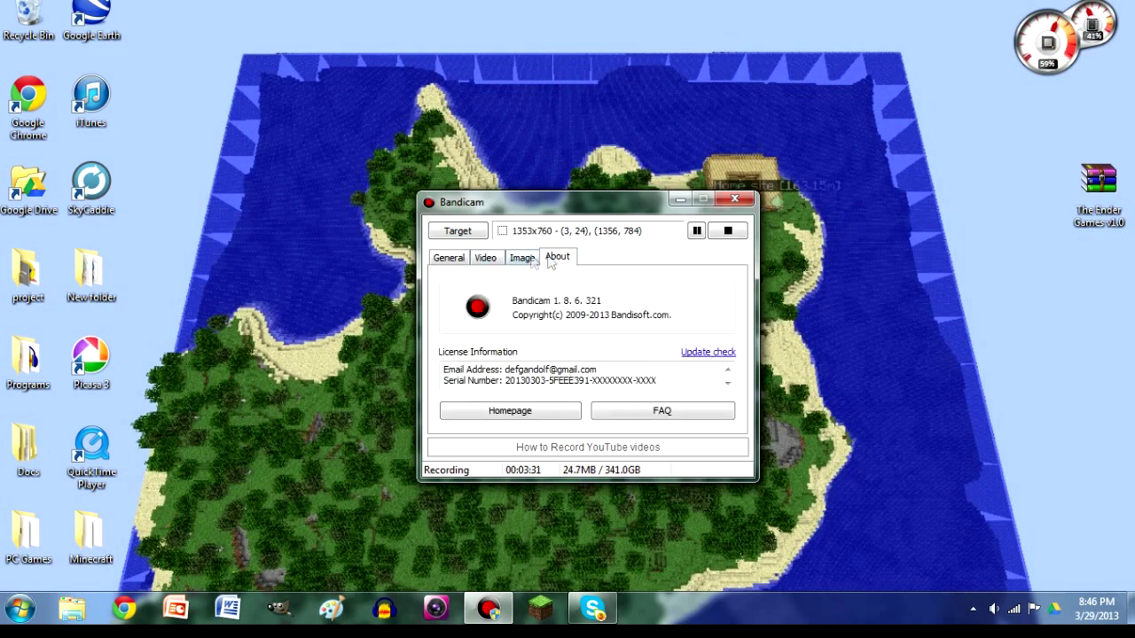
click(523, 257)
click(485, 258)
click(449, 258)
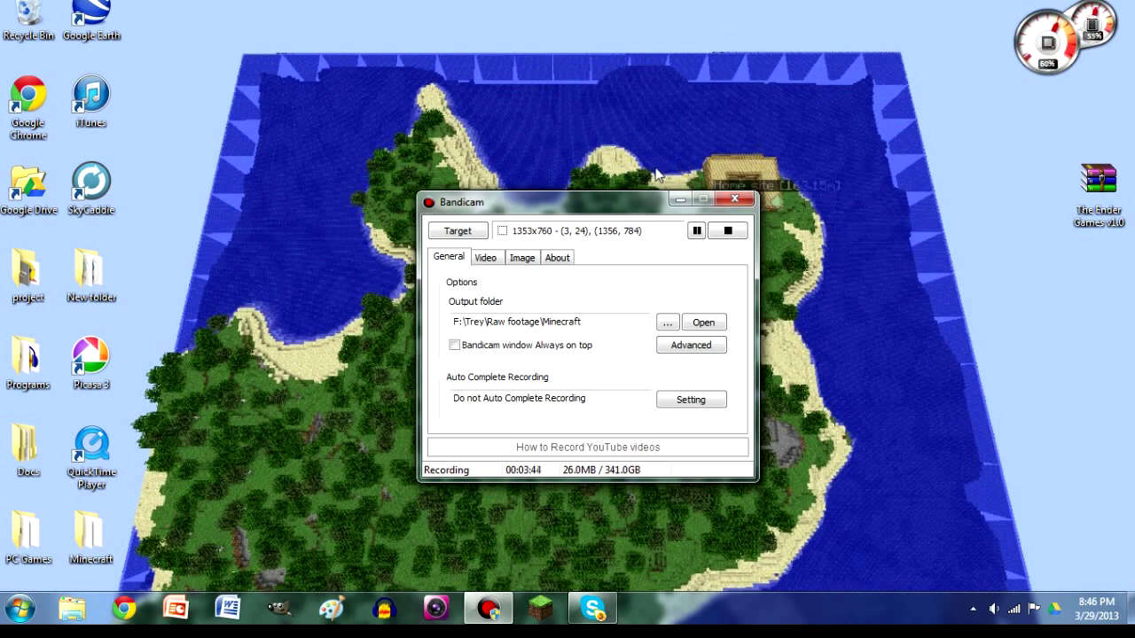
Step: Move the recorder window slightly, bring up its video settings and dismiss the Windows color scheme prompt without choosing an option
drag(612, 207, 577, 156)
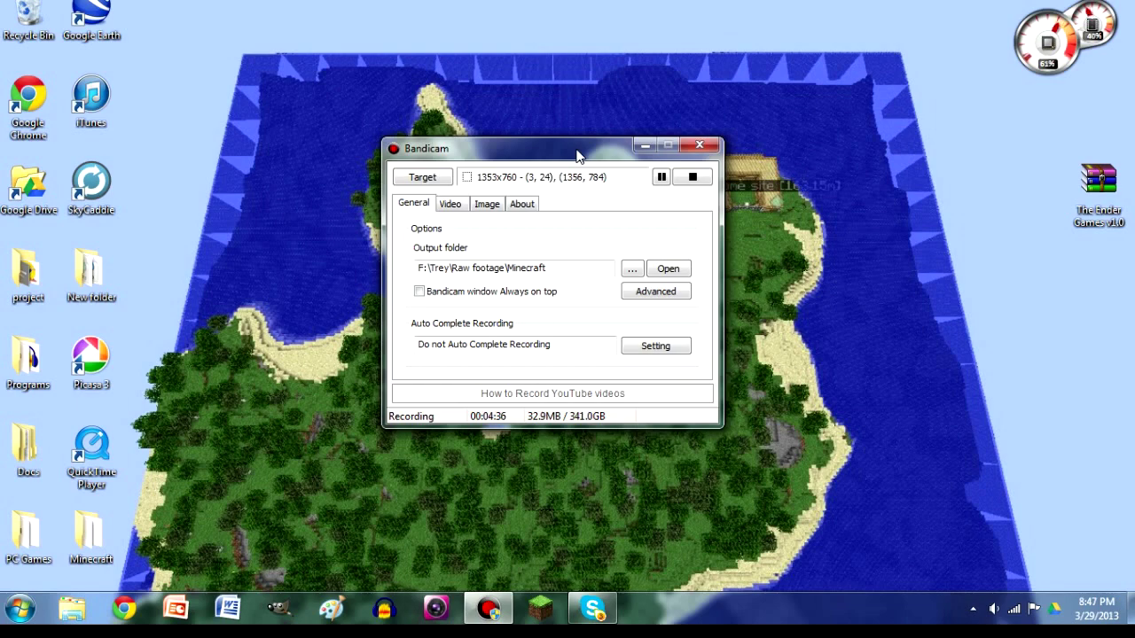
click(448, 205)
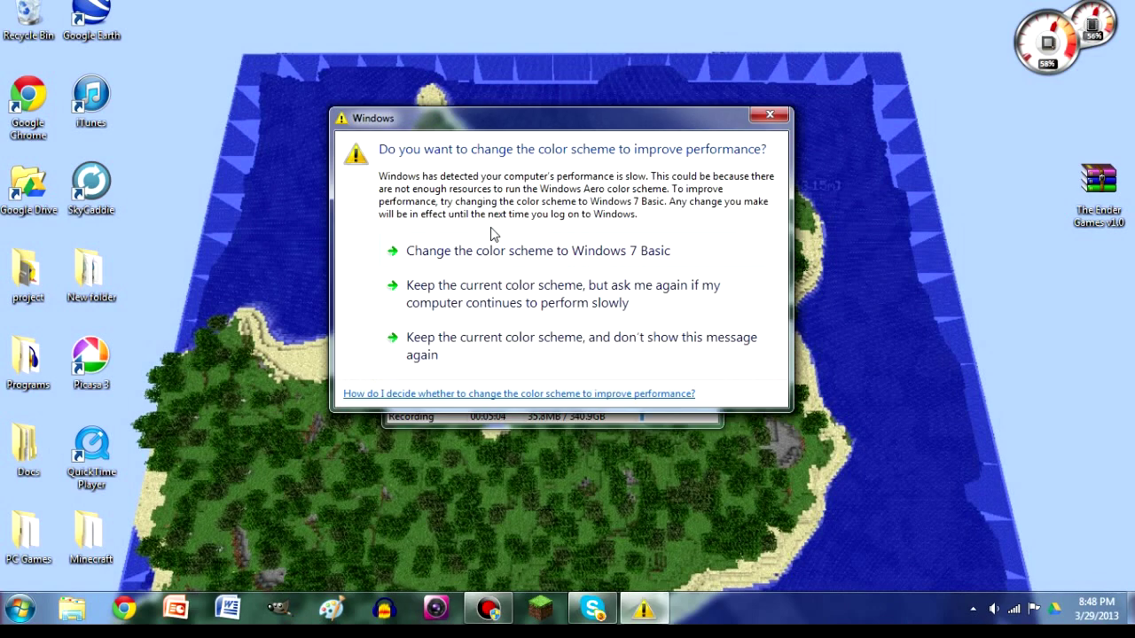
click(769, 114)
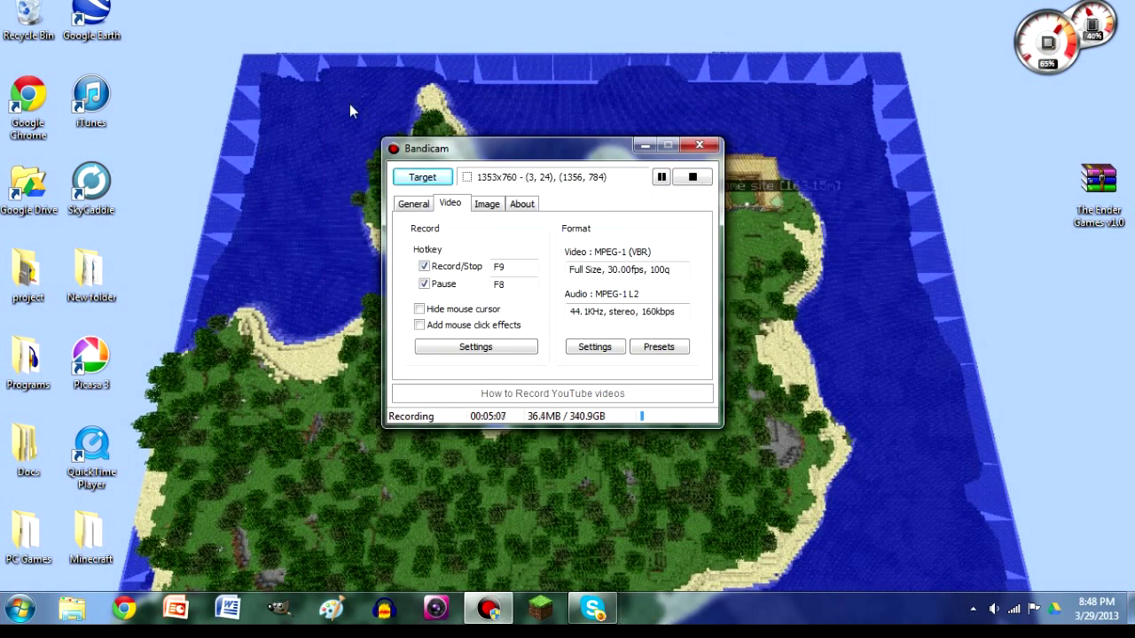